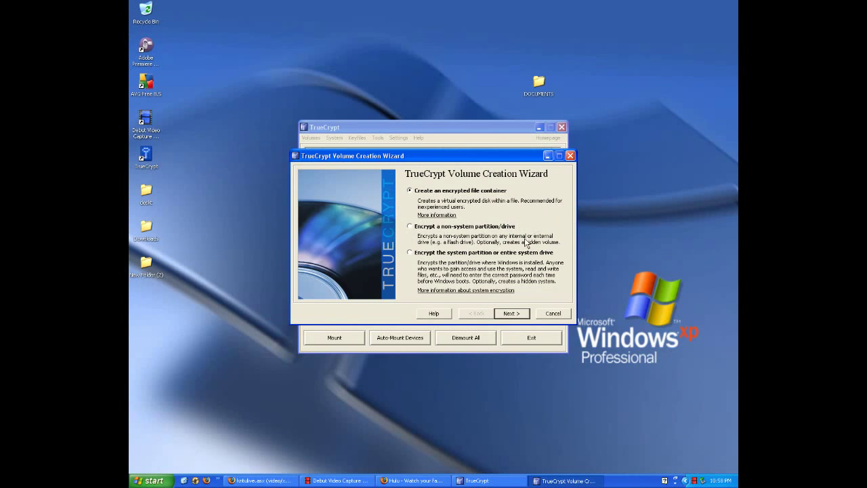
Choose an encrypted file container of the Standard TrueCrypt volume type.
click(512, 316)
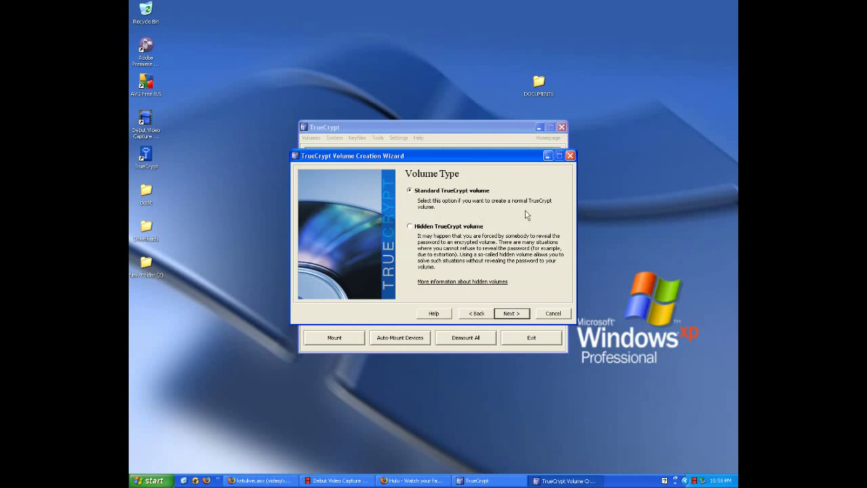
click(511, 313)
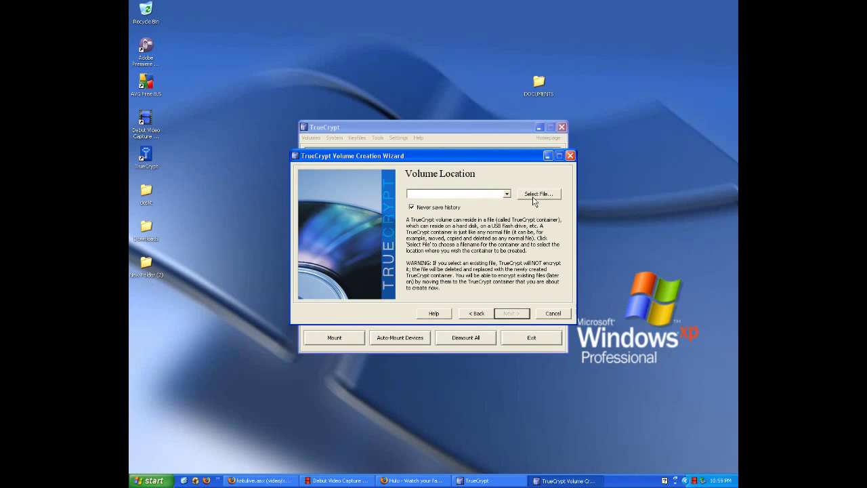
Set the container location to a new file named My Crypt on the Desktop.
click(533, 194)
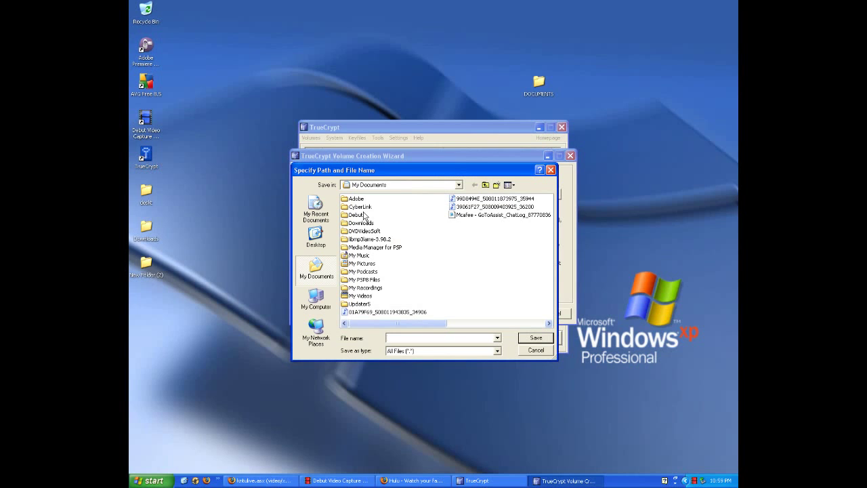
click(317, 236)
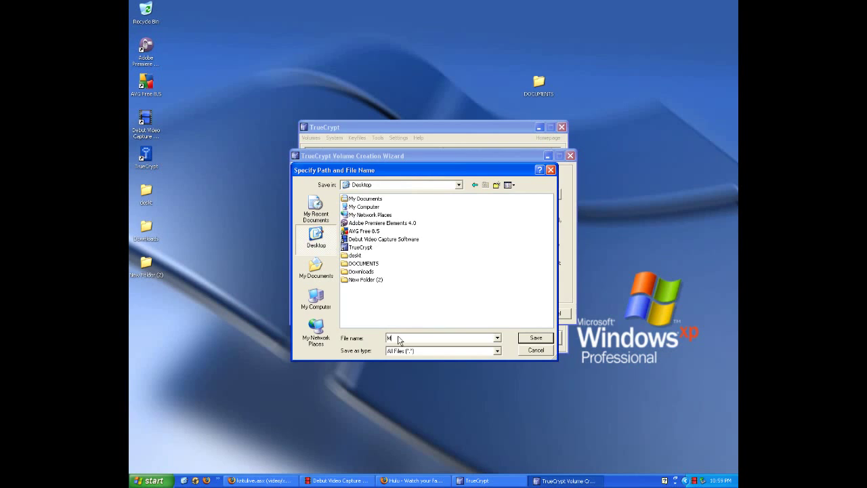
text(My )
text(D)
click(527, 341)
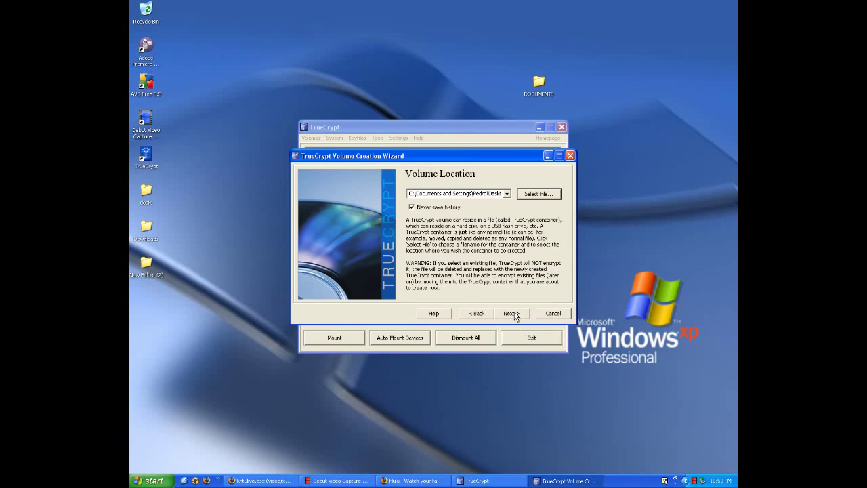
click(513, 314)
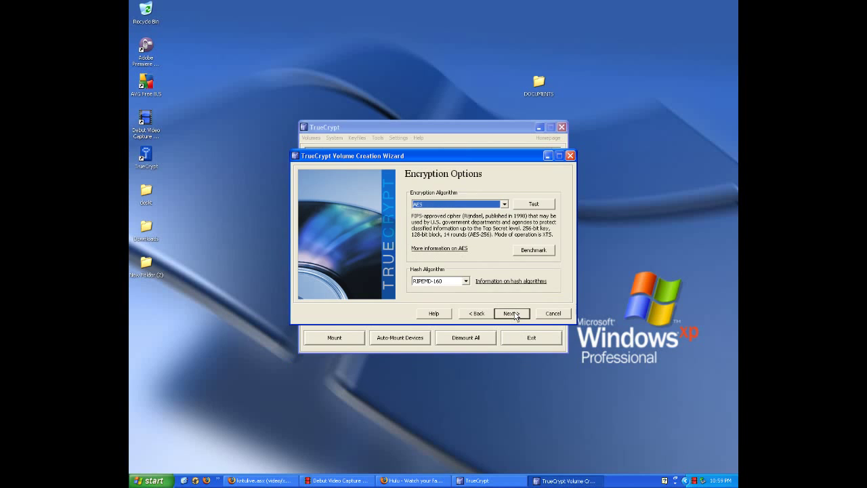
Keep AES as the encryption algorithm with the RIPEMD-160 hash.
click(504, 204)
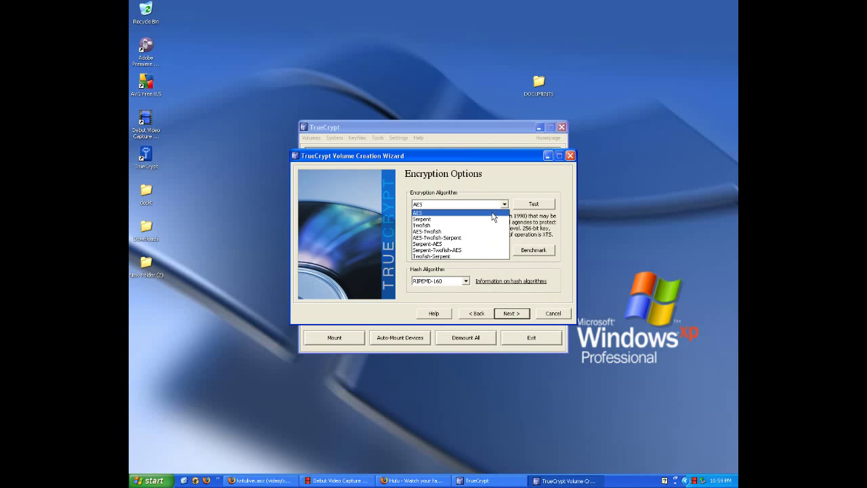
click(493, 213)
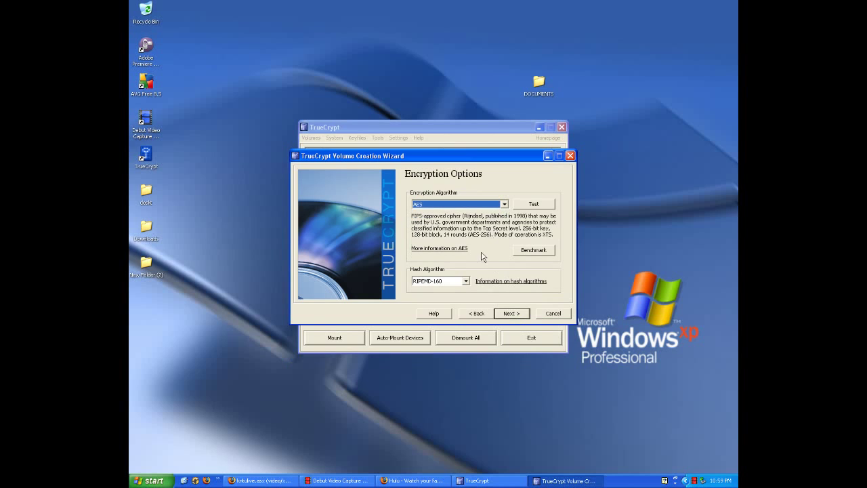
click(509, 315)
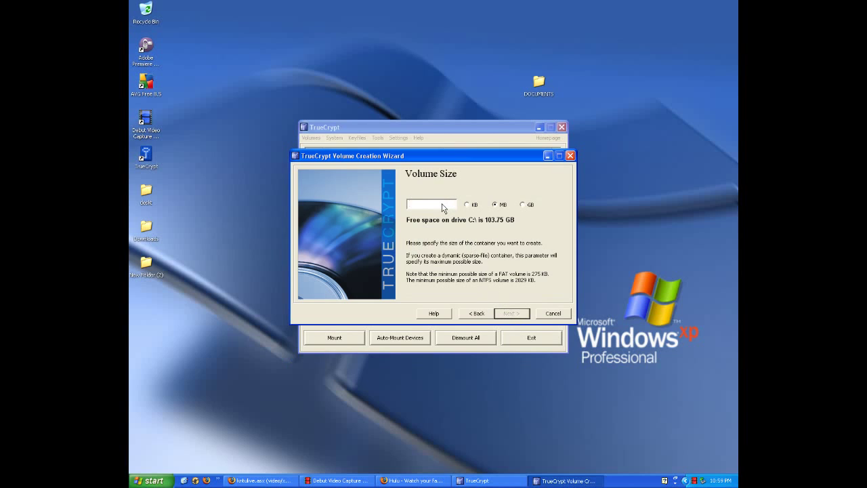
Enter 3 as the container size in MB and accept it.
text(30)
click(512, 314)
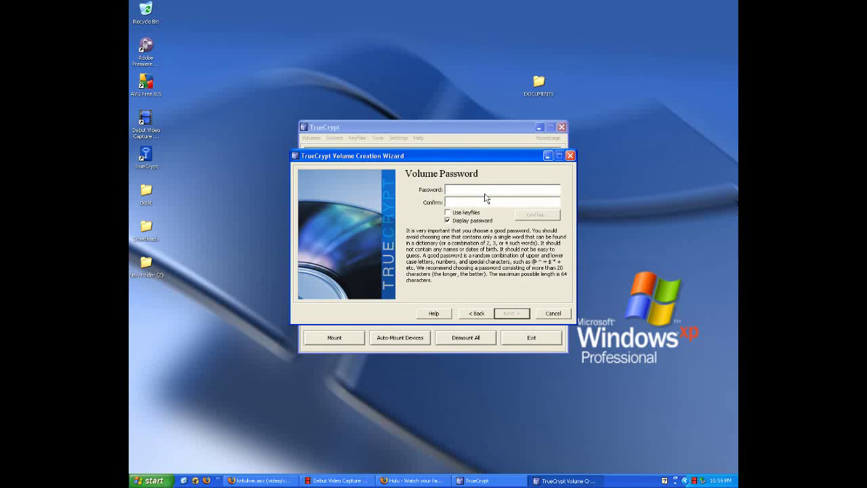
Enter and confirm the volume password, hide its display, and accept the short-password warning.
text(reallyhardpassword)
click(456, 223)
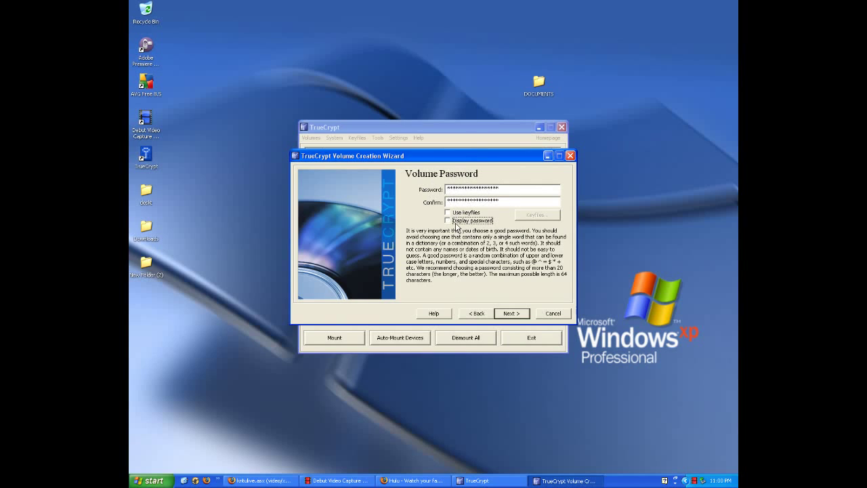
click(505, 314)
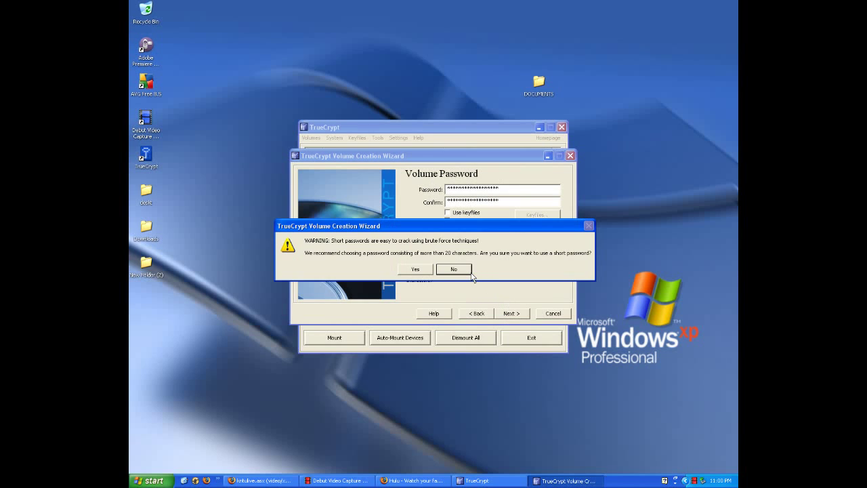
click(429, 270)
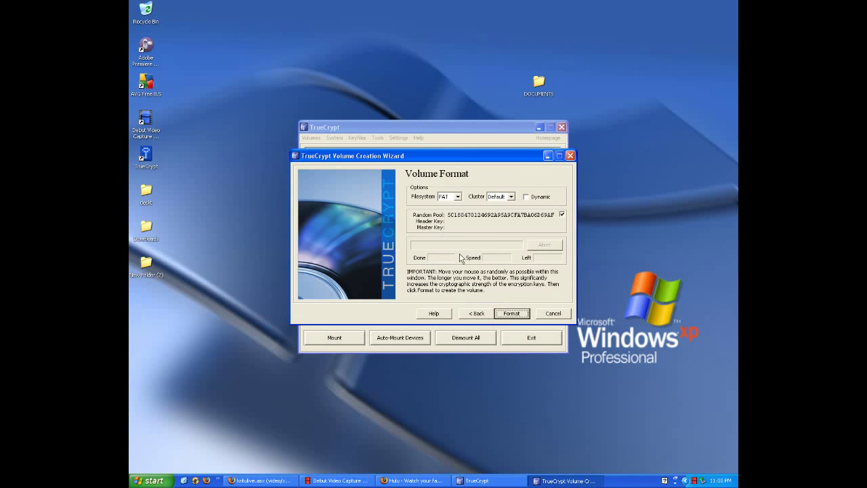
Format the container with the FAT filesystem, acknowledge the success message, and exit the wizard.
click(458, 197)
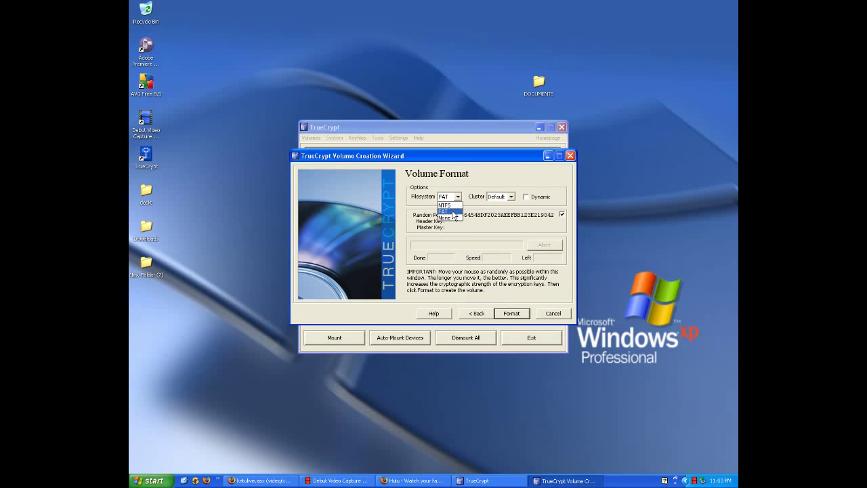
click(458, 198)
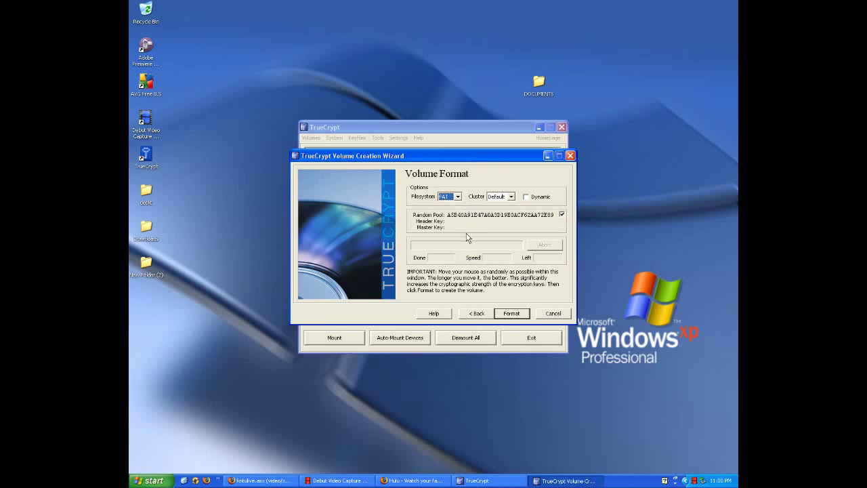
click(511, 313)
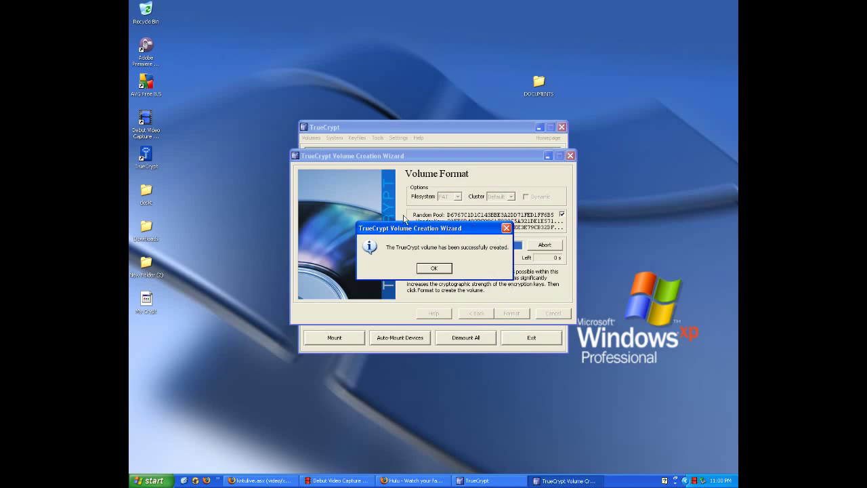
click(435, 268)
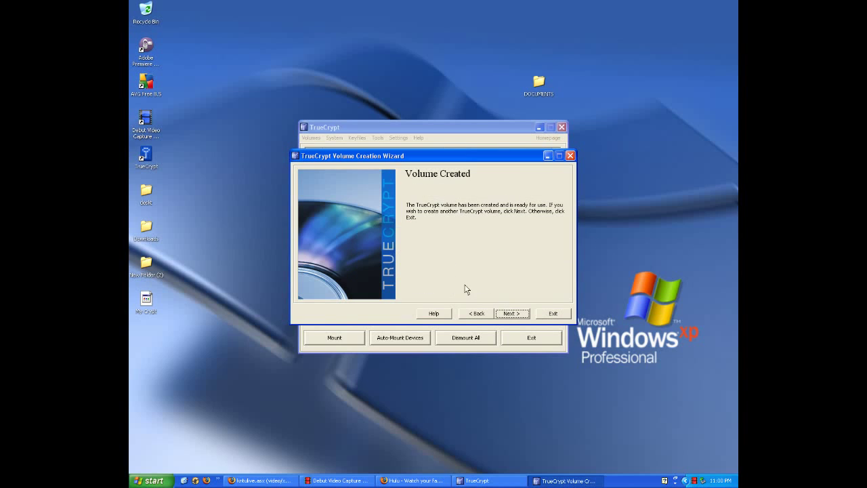
click(547, 315)
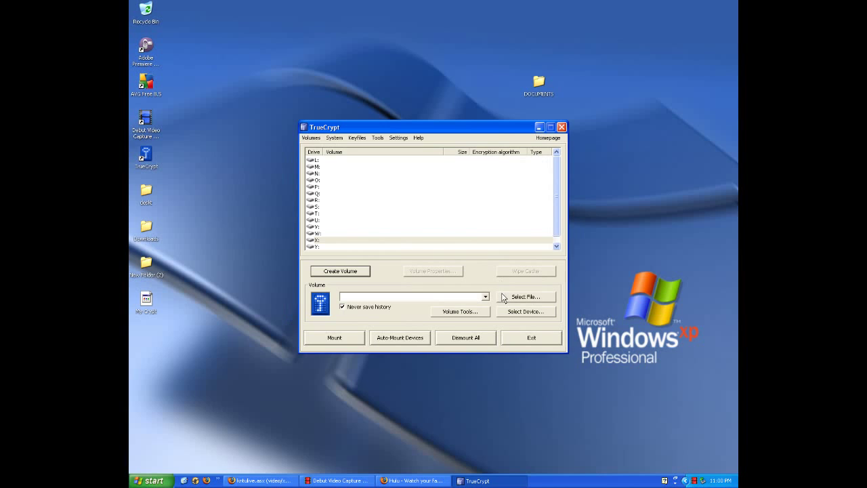
Open My Computer, then select drive X: and the Desktop's My Crypt file in TrueCrypt.
click(152, 481)
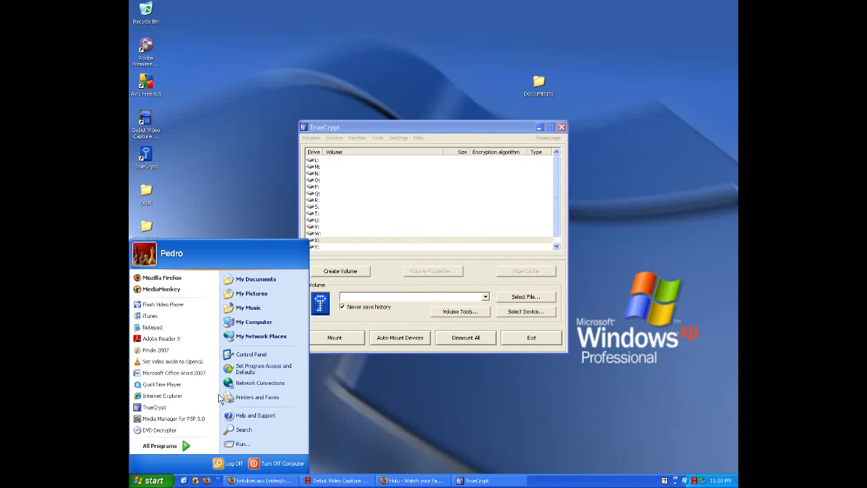
click(262, 324)
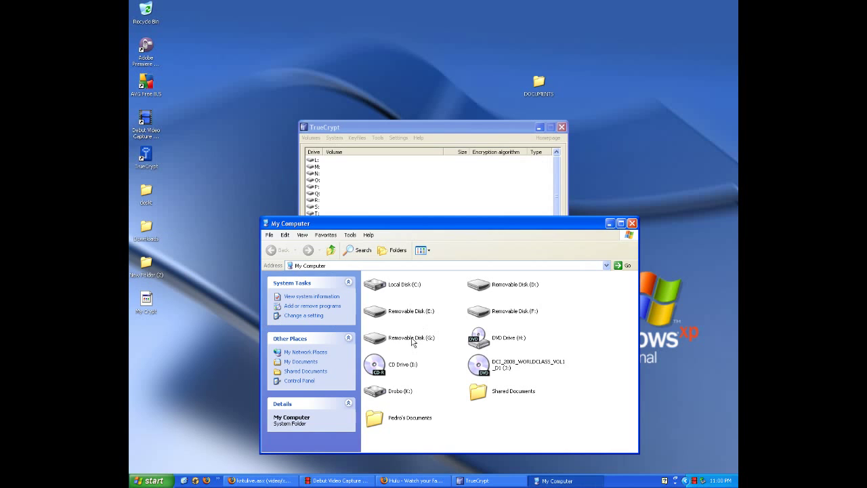
click(419, 195)
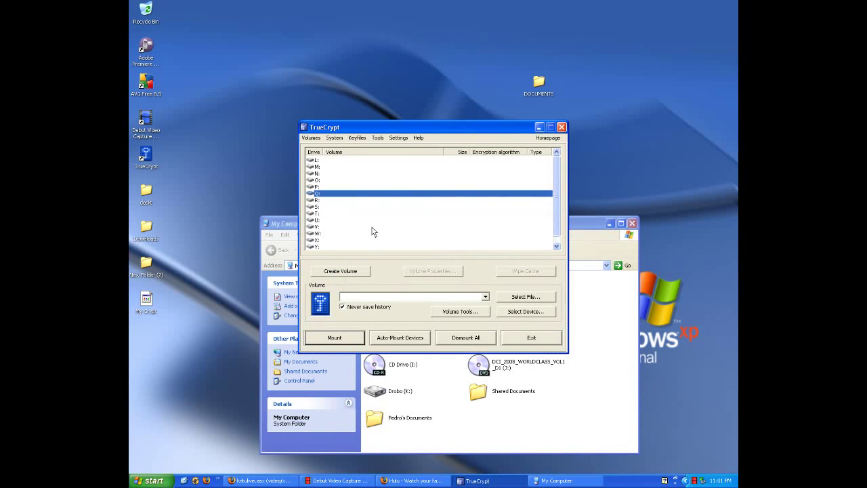
click(345, 241)
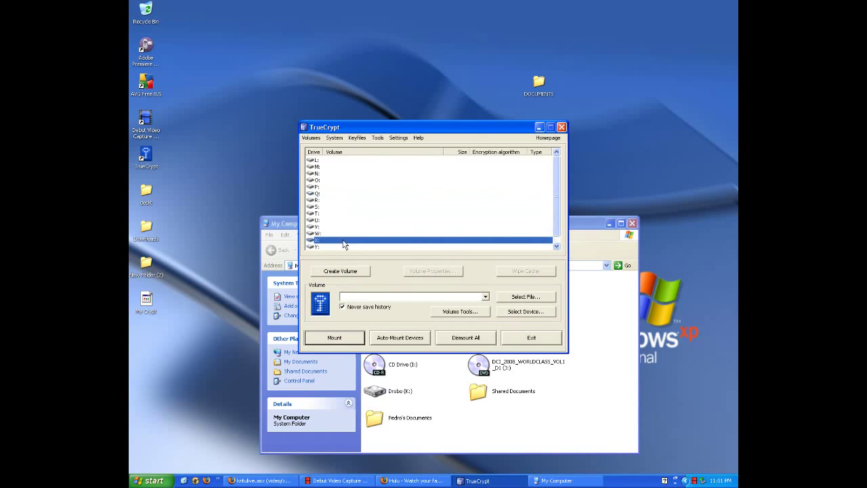
click(526, 298)
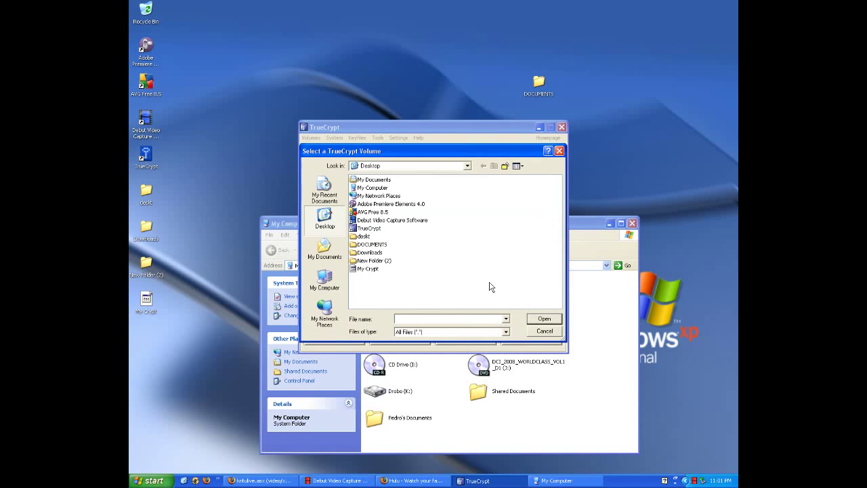
click(373, 271)
click(534, 317)
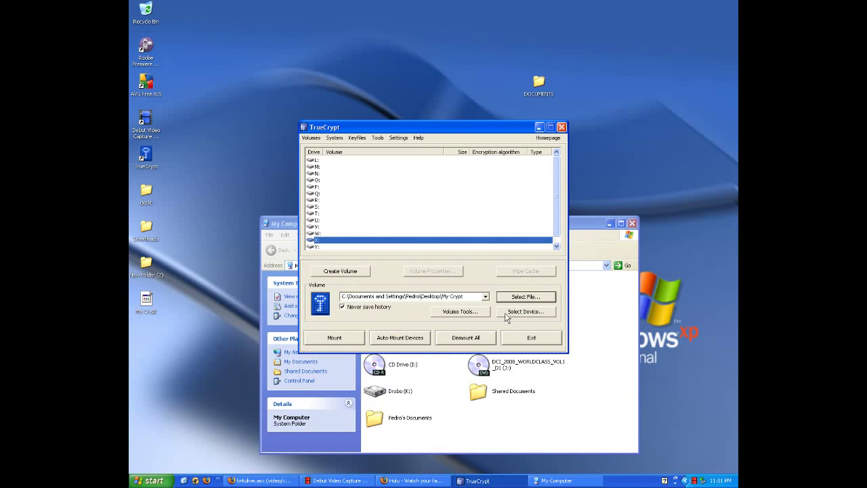
Mount My Crypt as drive X: using its password, then switch to My Computer.
click(335, 341)
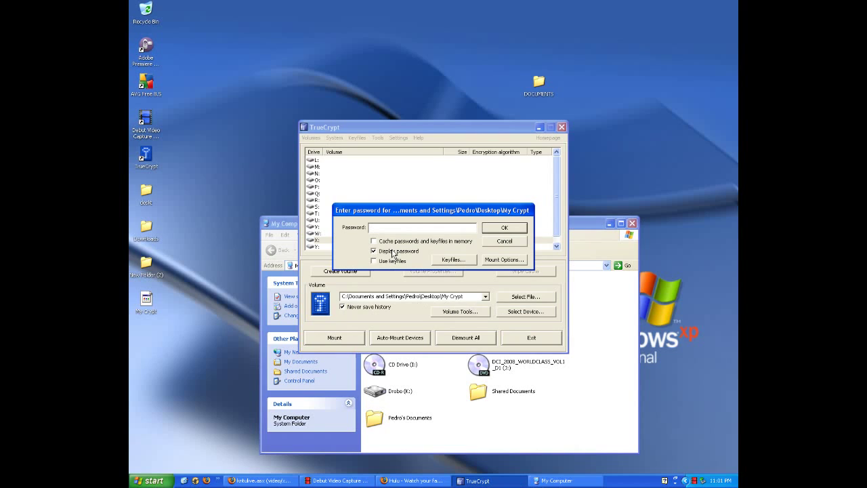
click(399, 230)
click(485, 231)
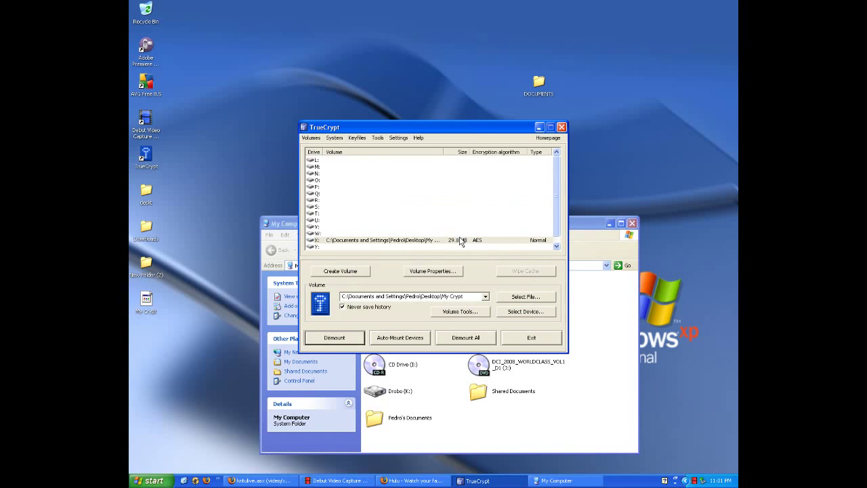
click(598, 392)
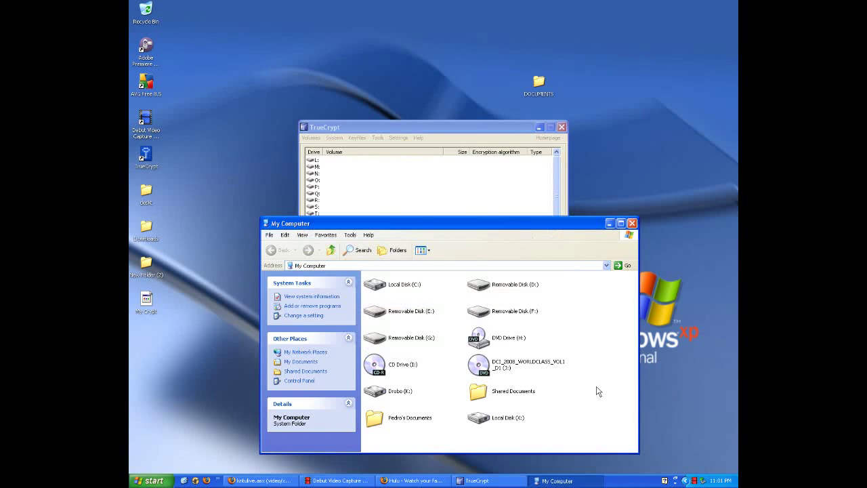
Open Local Disk (X:), paste the DOCUMENTS folder into it, and return to My Computer.
double_click(487, 420)
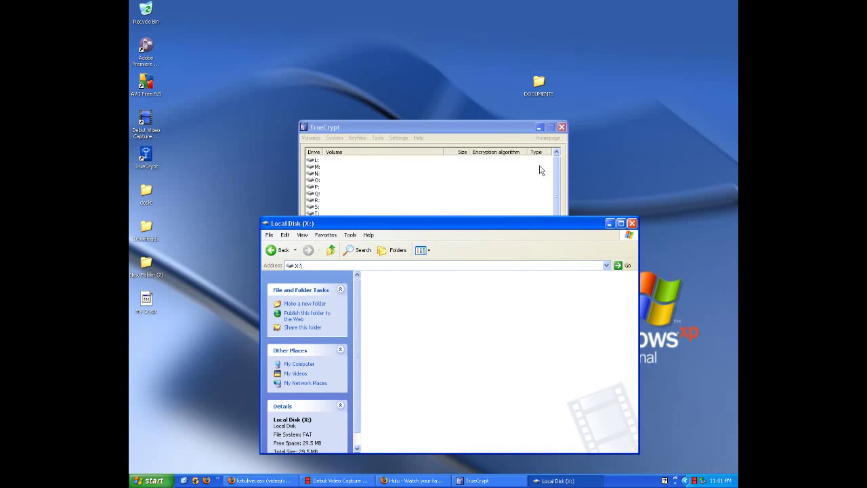
click(562, 87)
click(577, 310)
key(ctrl+v)
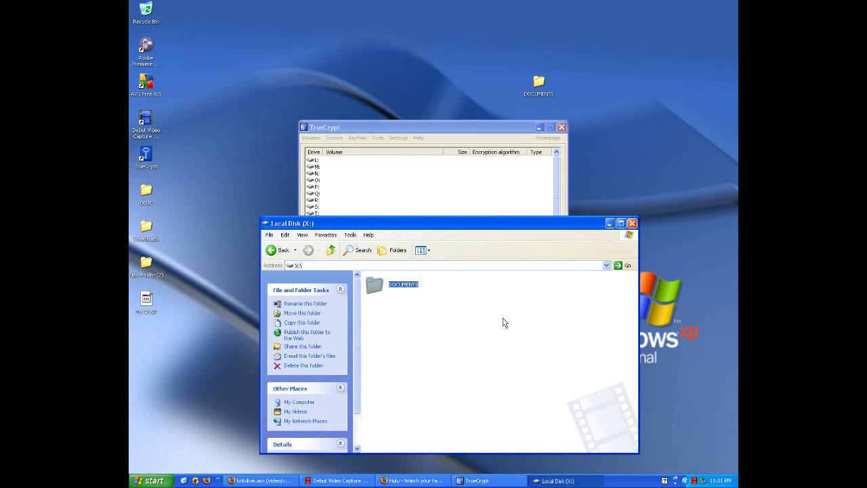
click(505, 322)
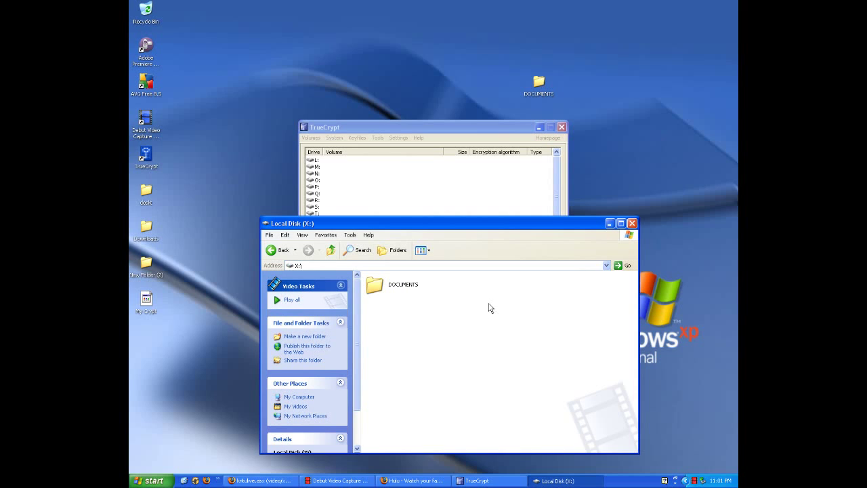
click(272, 250)
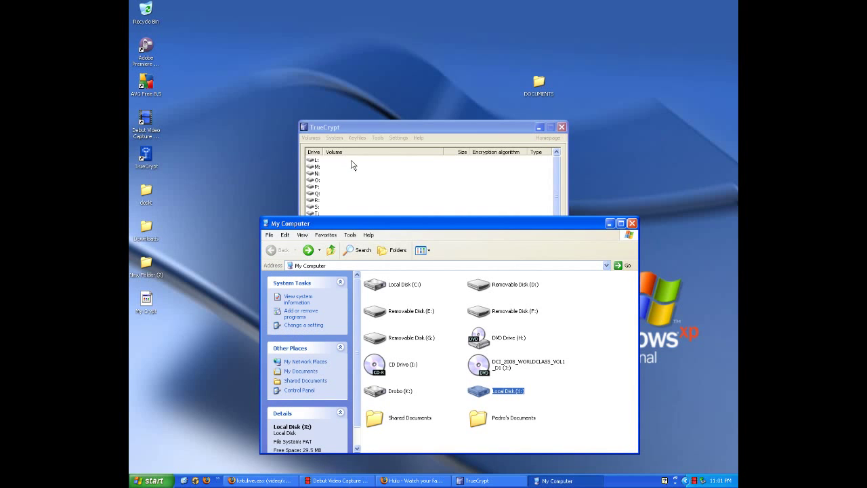
Dismount the My Crypt volume from drive X: and exit TrueCrypt.
click(382, 128)
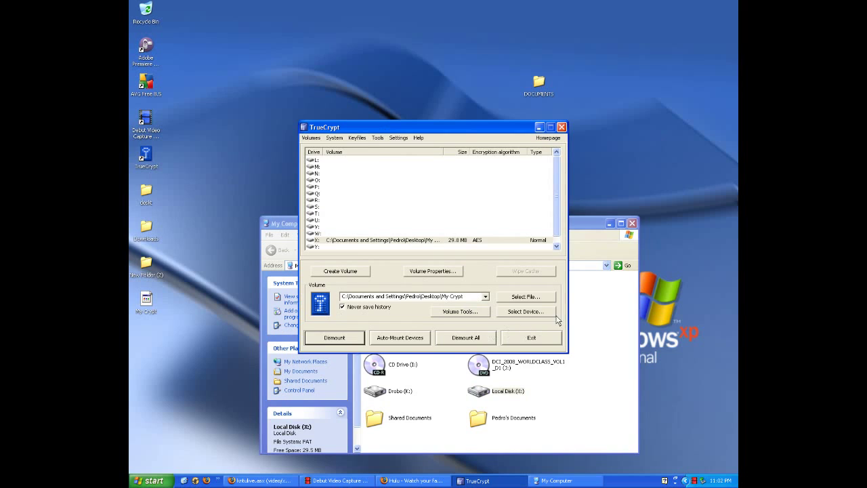
click(336, 339)
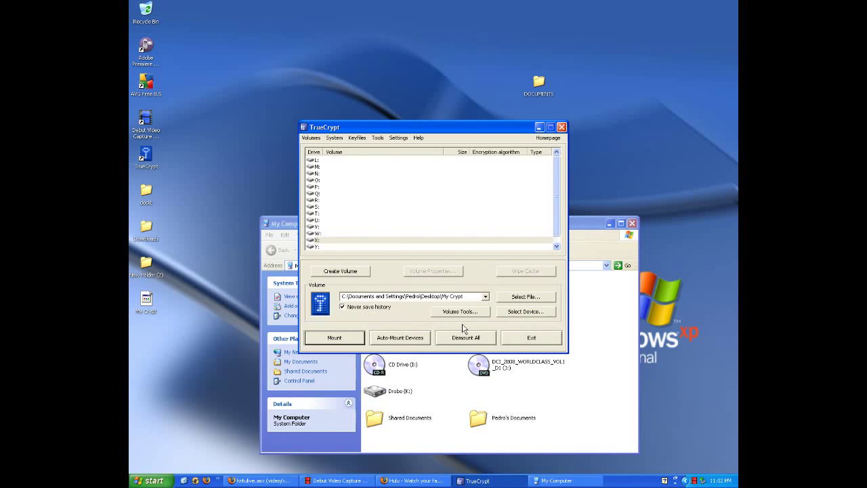
click(541, 344)
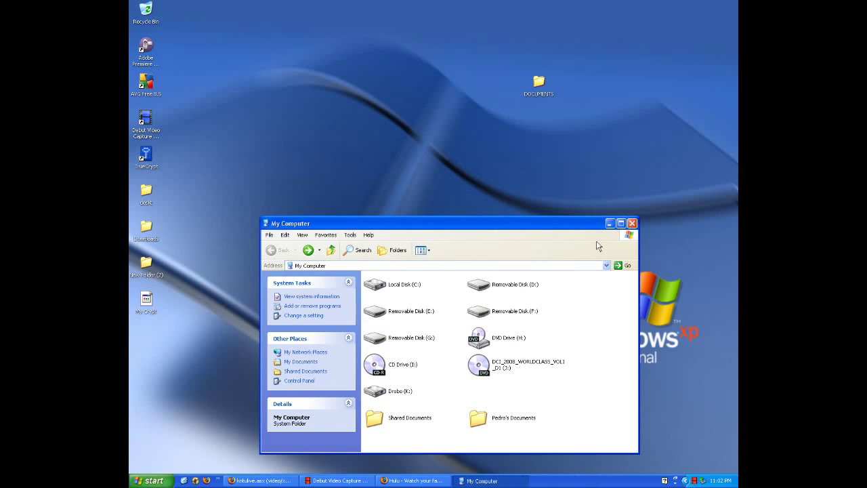